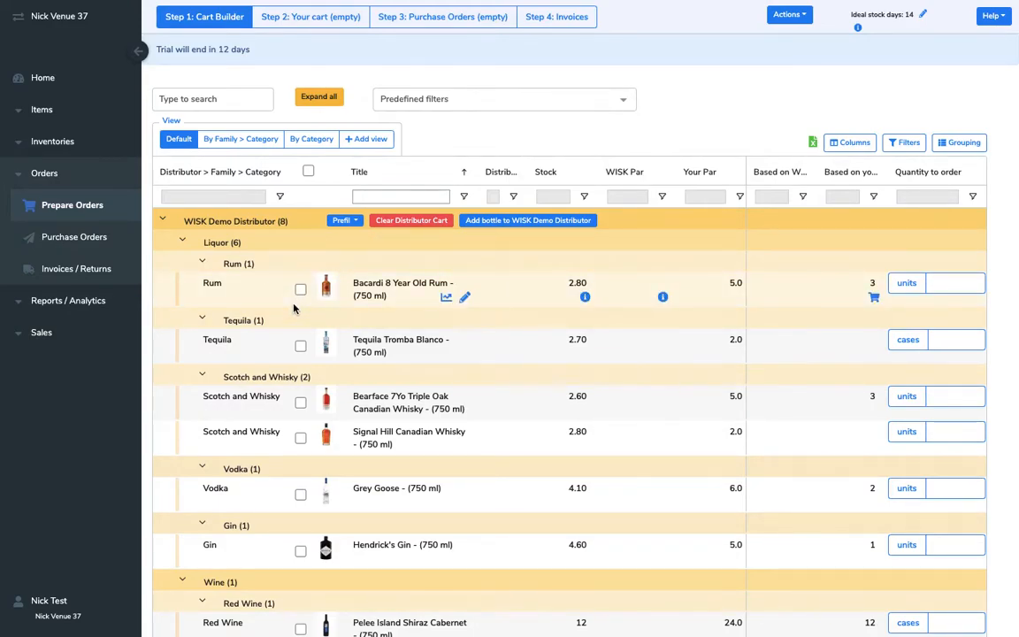
{"action": "left_click", "coordinate": [252, 109]}
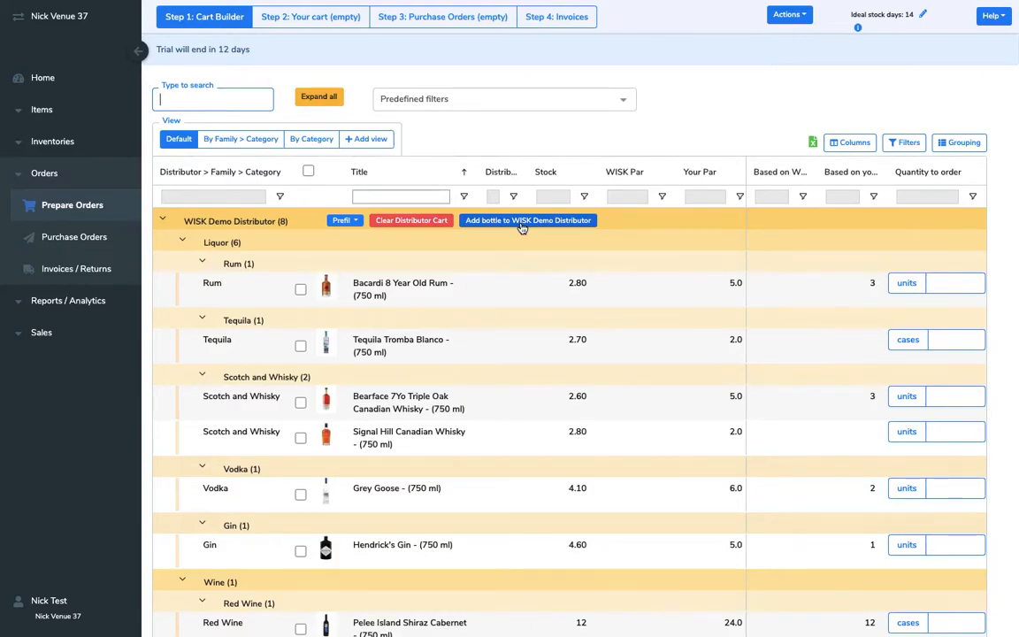
{"action": "left_click", "coordinate": [782, 18]}
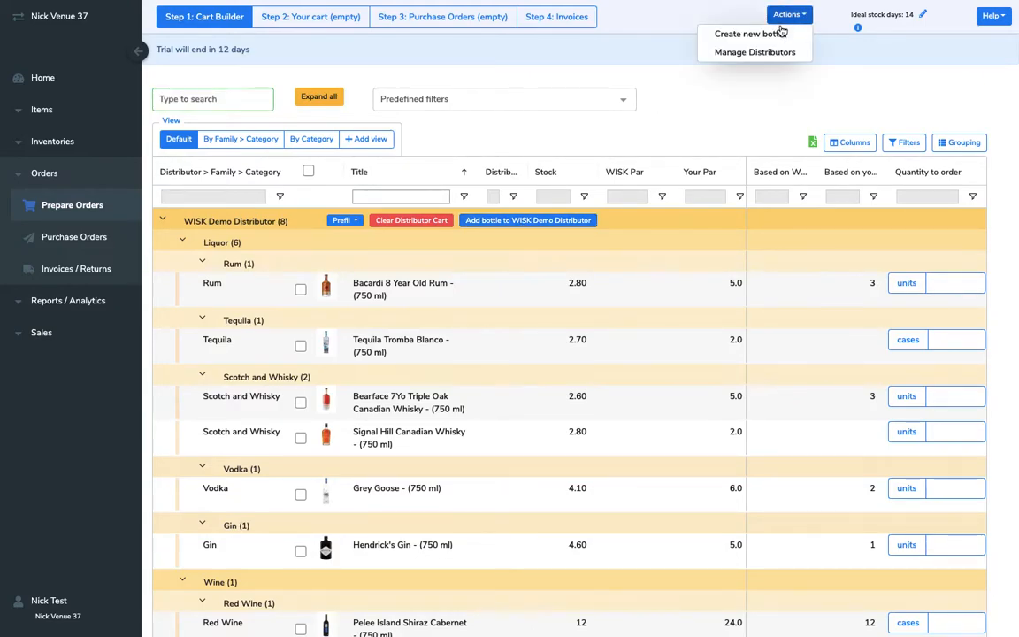
{"action": "left_click", "coordinate": [702, 103]}
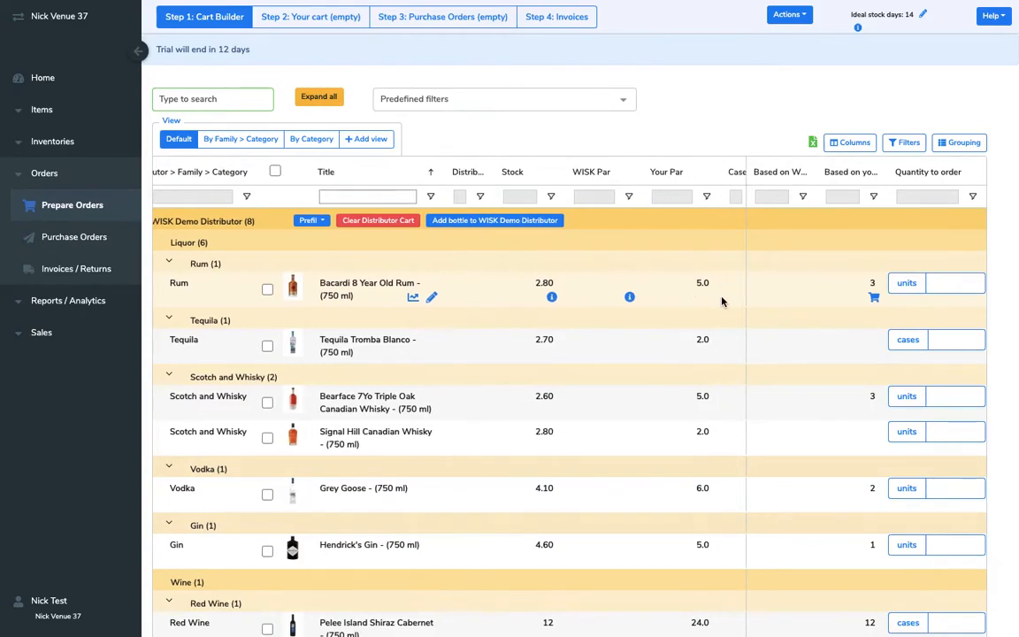
Move the Your Par column in front of the WISK Par column in the cart builder table
{"action": "scroll", "coordinate": [700, 298], "scroll_direction": "right", "scroll_amount": 3}
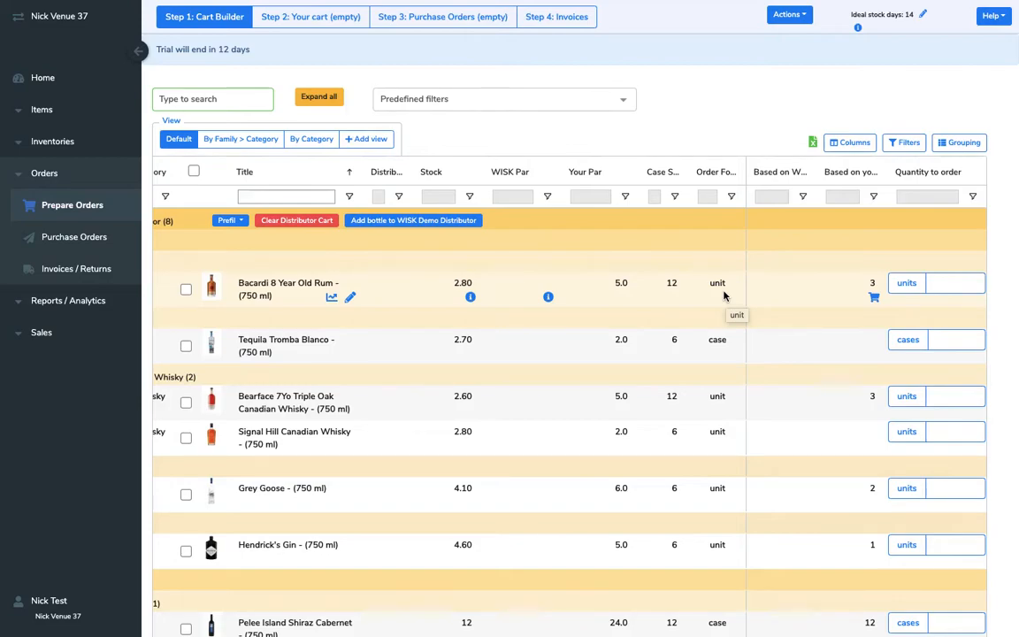
{"action": "left_click", "coordinate": [853, 151]}
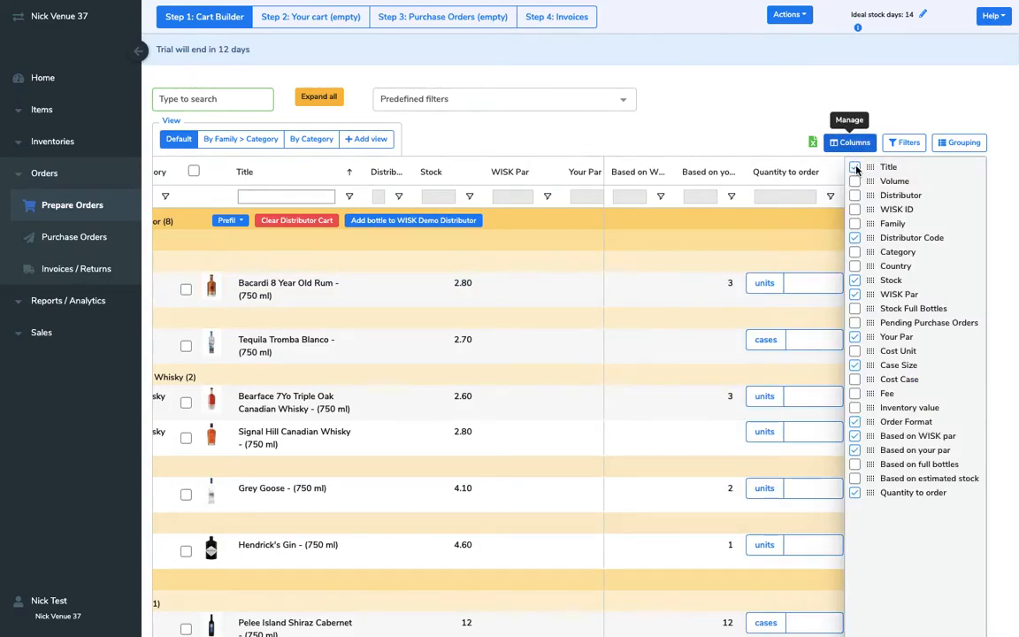
{"action": "left_click", "coordinate": [851, 146]}
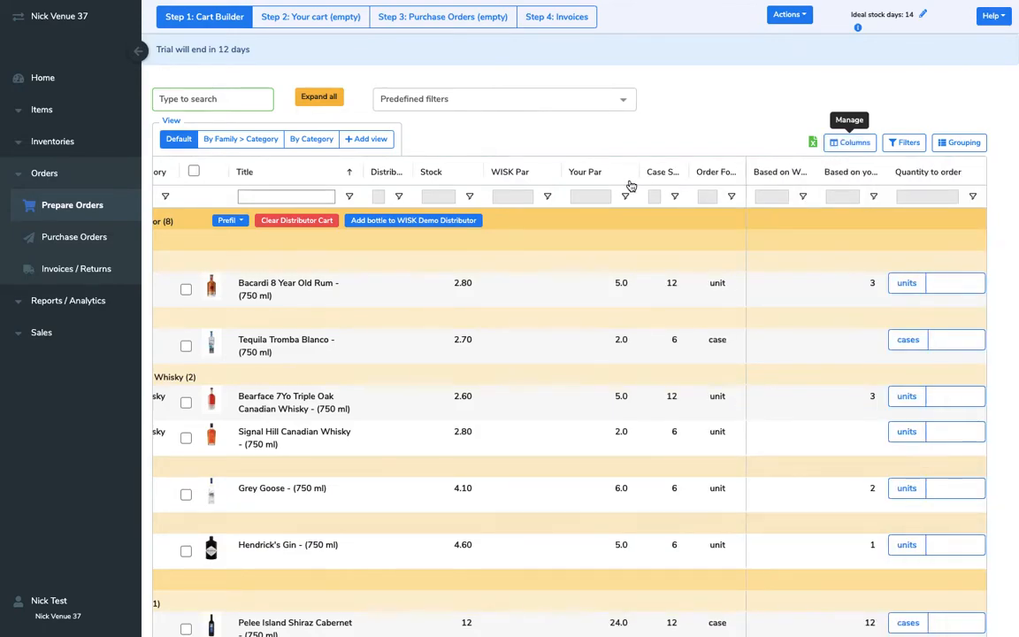
{"action": "left_click", "coordinate": [582, 178]}
{"action": "left_click_drag", "start_coordinate": [581, 181], "coordinate": [495, 168]}
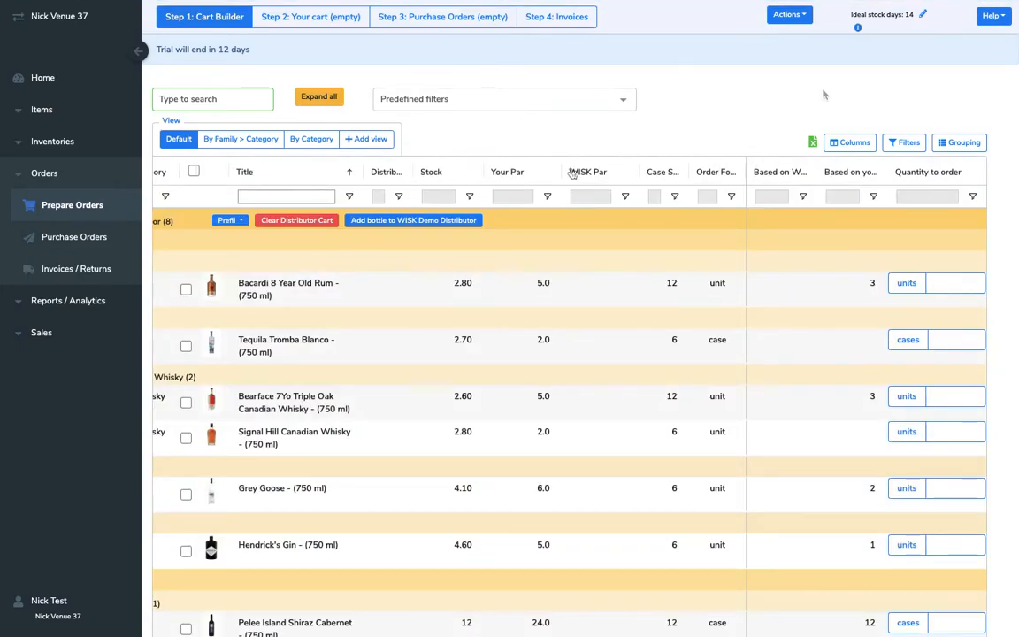
Set the order quantity of Bacardi 8 Year Old Rum to 1 unit and add Grey Goose in its recommended quantity
{"action": "left_click", "coordinate": [948, 282]}
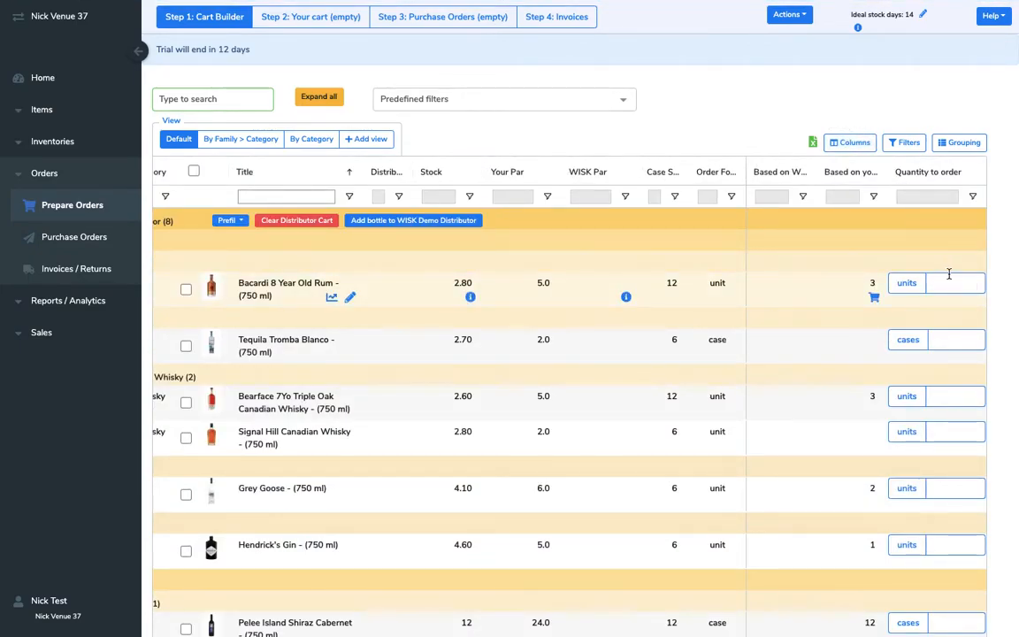
{"action": "type", "text": "1"}
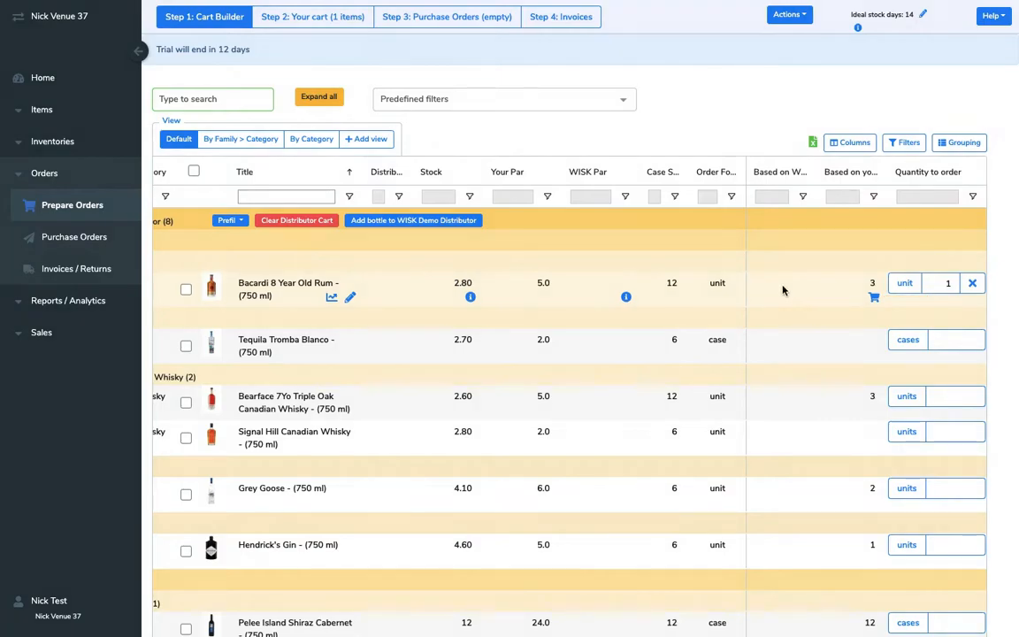
{"action": "left_click", "coordinate": [716, 292]}
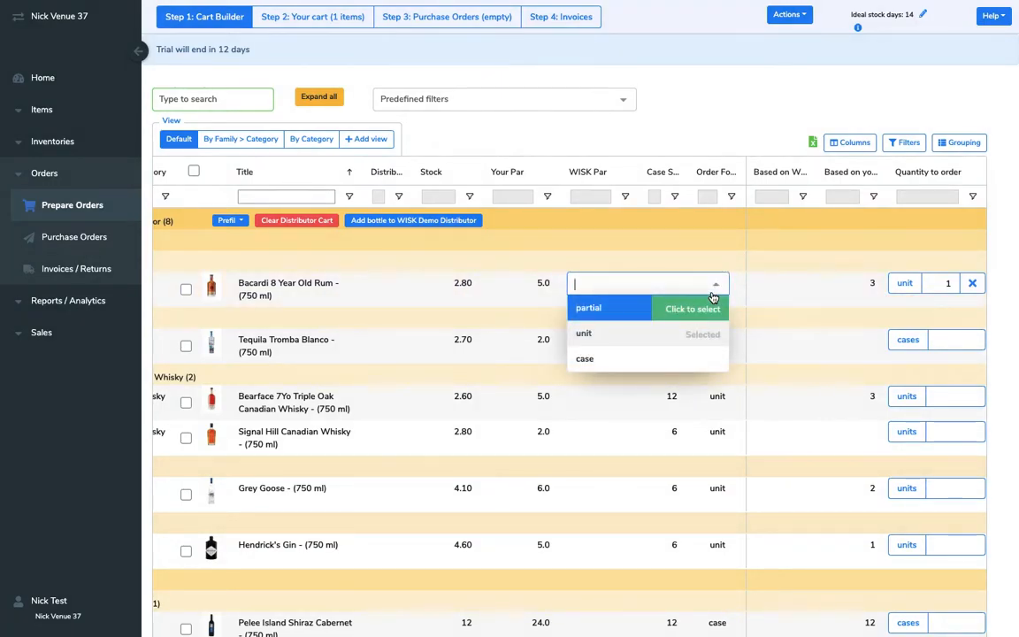
{"action": "left_click", "coordinate": [762, 90]}
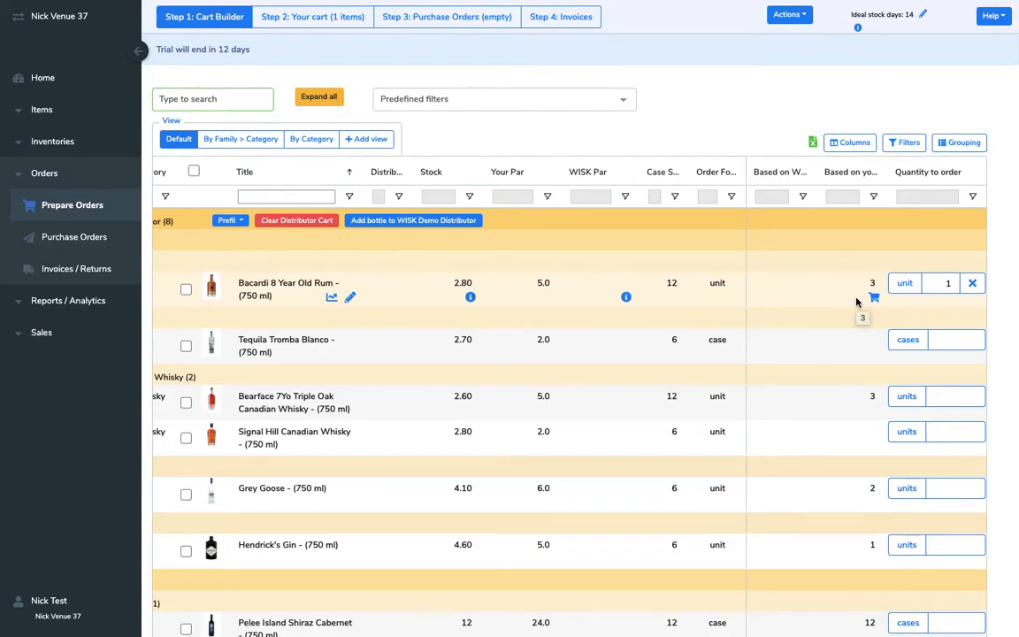
{"action": "scroll", "coordinate": [637, 489], "scroll_direction": "down", "scroll_amount": 1}
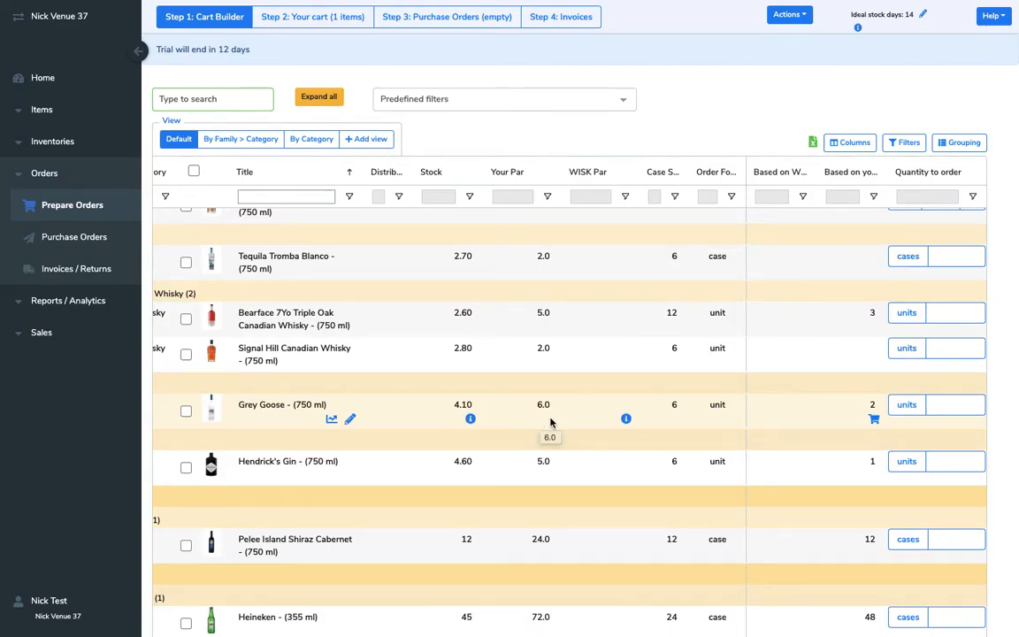
{"action": "left_click", "coordinate": [874, 421]}
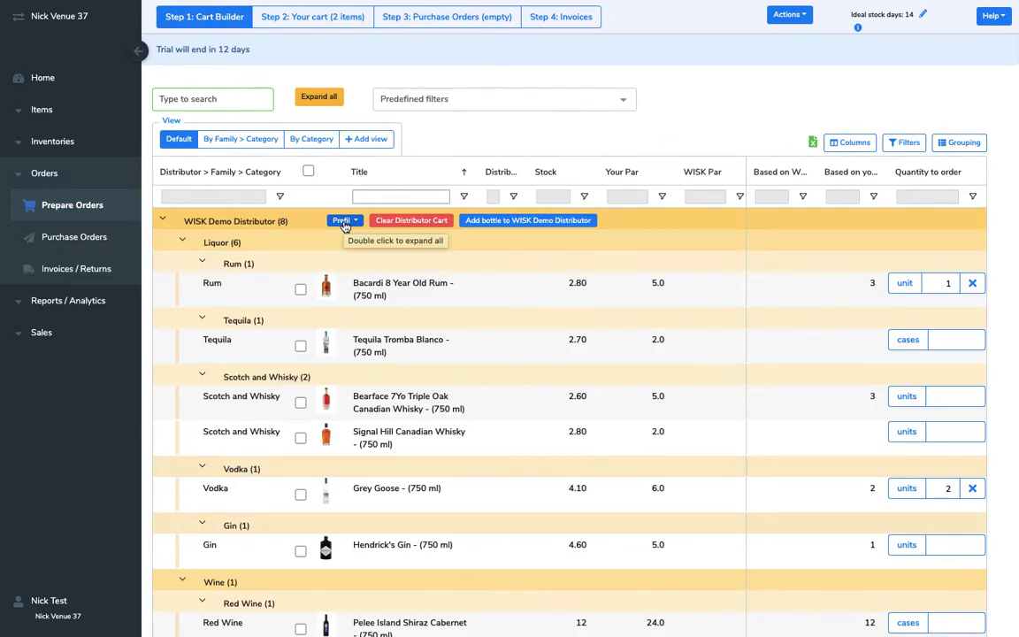
Prefill the order quantities for WISK Demo Distributor using your par and accept the replacement
{"action": "left_click", "coordinate": [343, 221]}
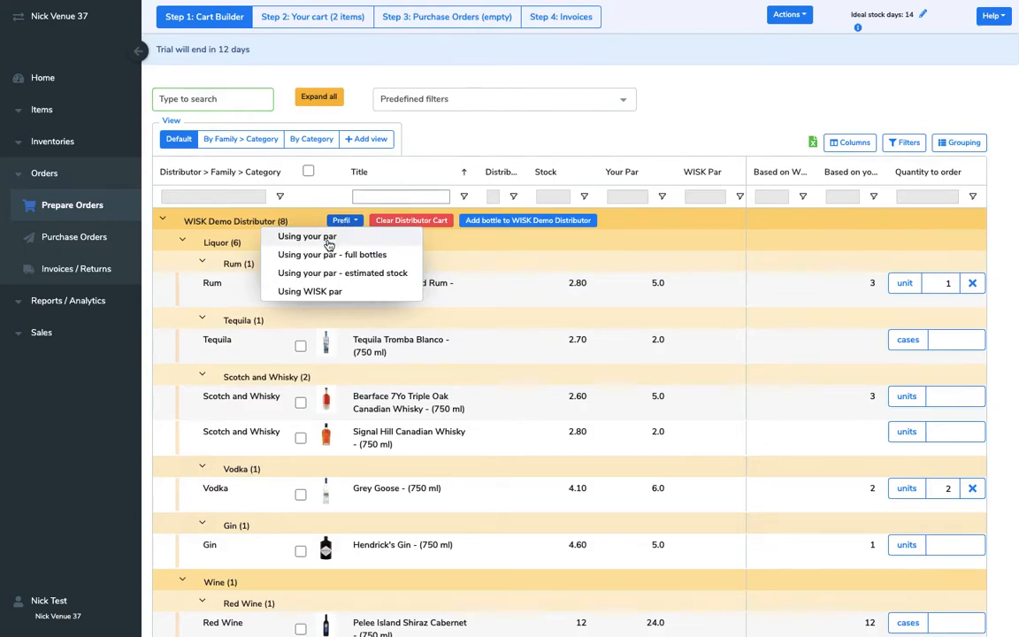
{"action": "left_click", "coordinate": [300, 235]}
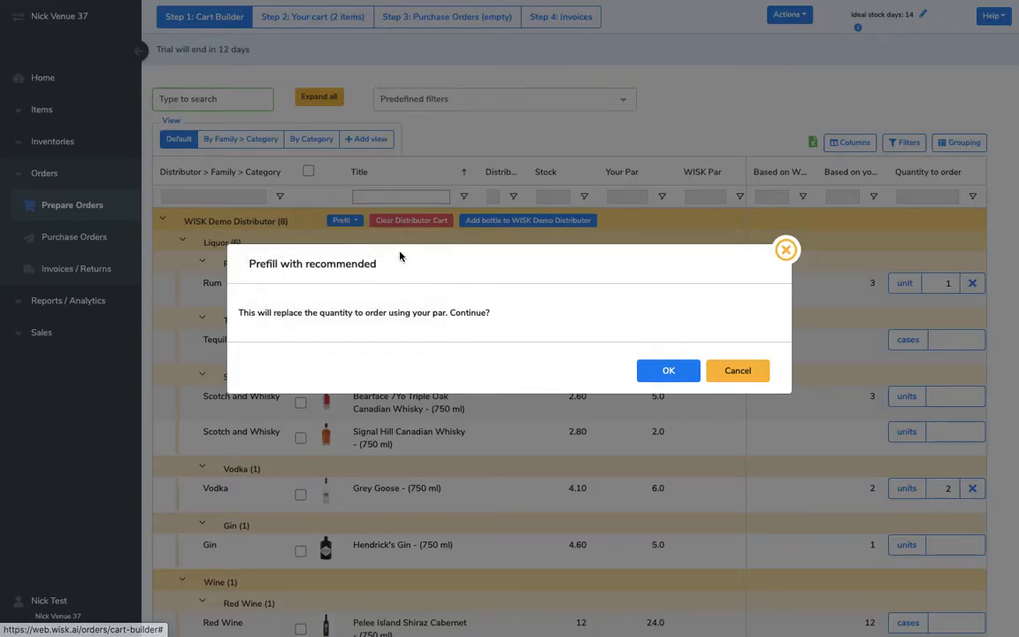
{"action": "left_click", "coordinate": [668, 371]}
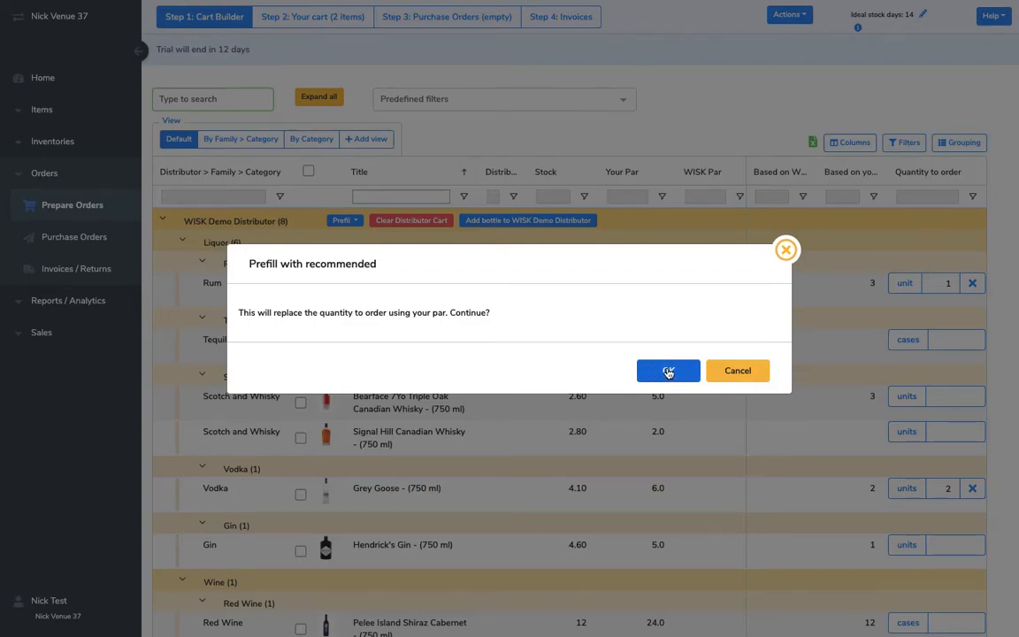
{"action": "left_click", "coordinate": [668, 371]}
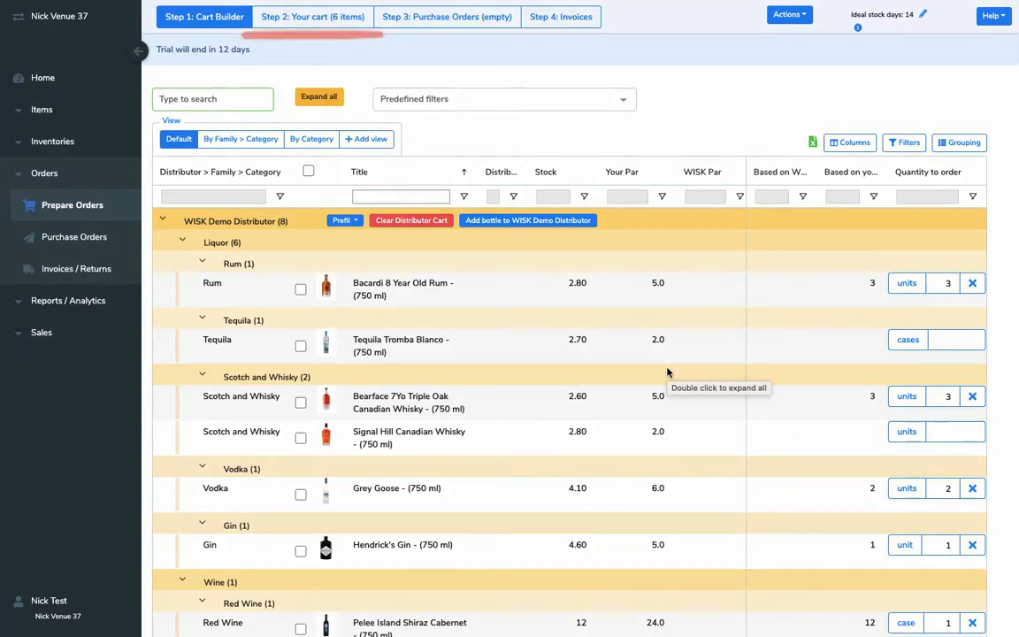
Review the cart and set the quantity to order for Heineken (355 ml) to 1 case
{"action": "left_click", "coordinate": [323, 23]}
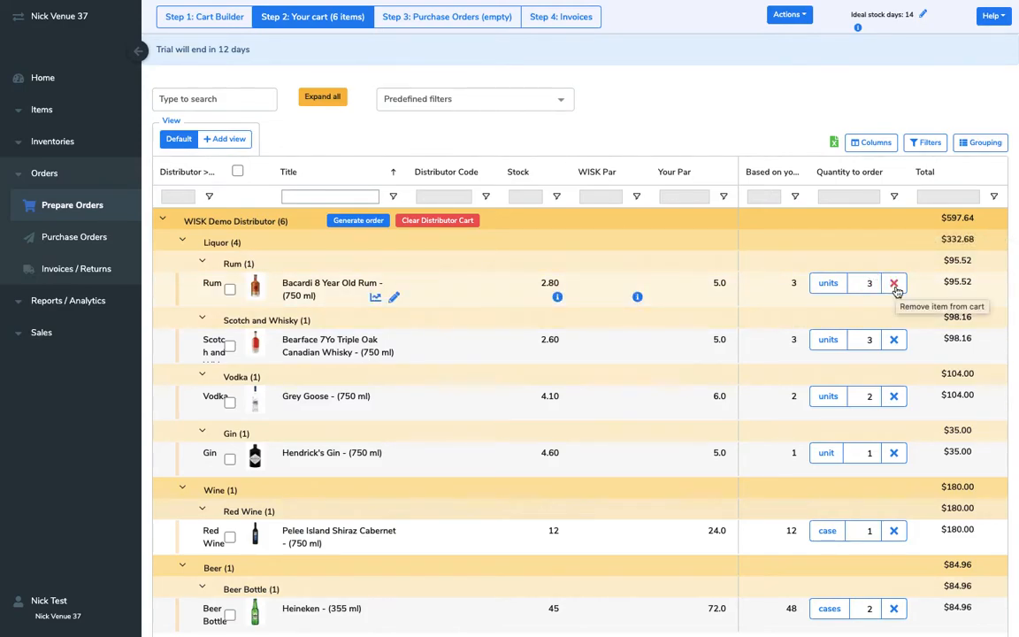
{"action": "scroll", "coordinate": [863, 378], "scroll_direction": "down", "scroll_amount": 1}
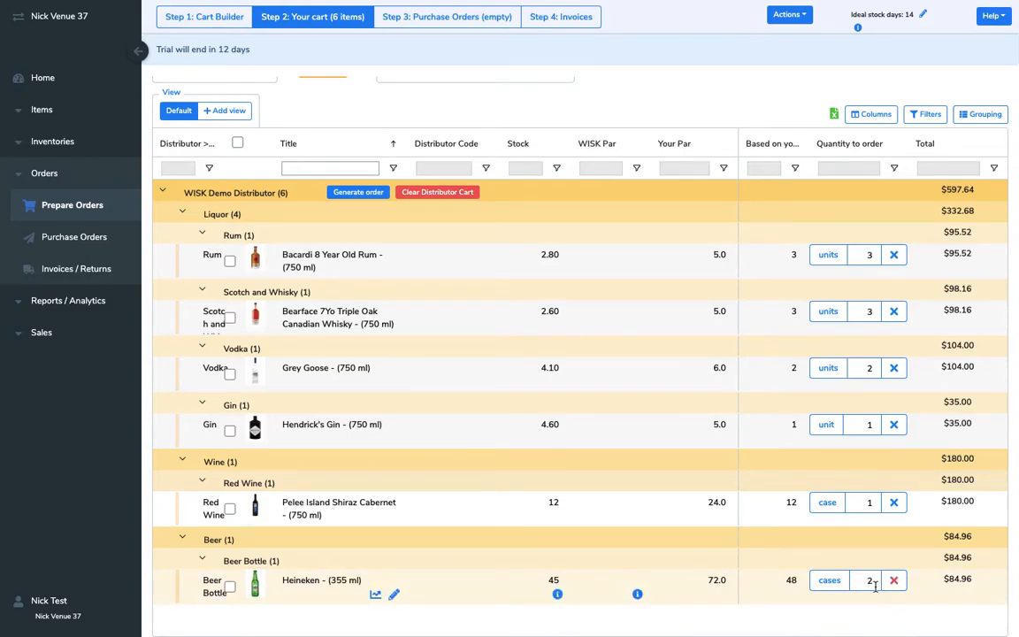
{"action": "key", "text": "BackSpace"}
{"action": "type", "text": "1"}
{"action": "left_click", "coordinate": [857, 613]}
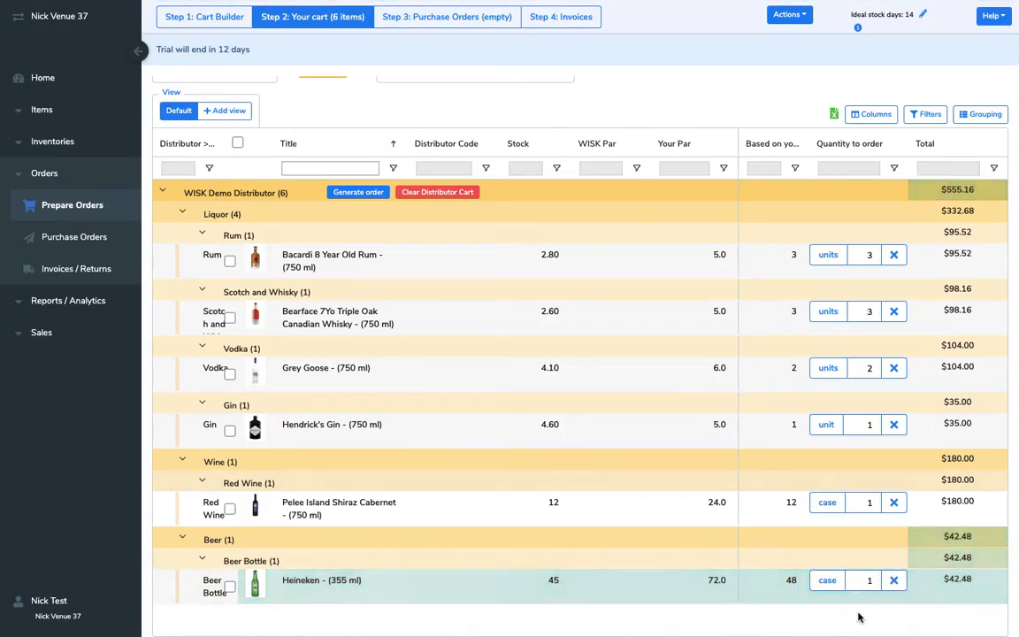
Generate the purchase order for WISK Demo Distributor and email it with the note "Please deliver by Friday"
{"action": "left_click", "coordinate": [360, 196]}
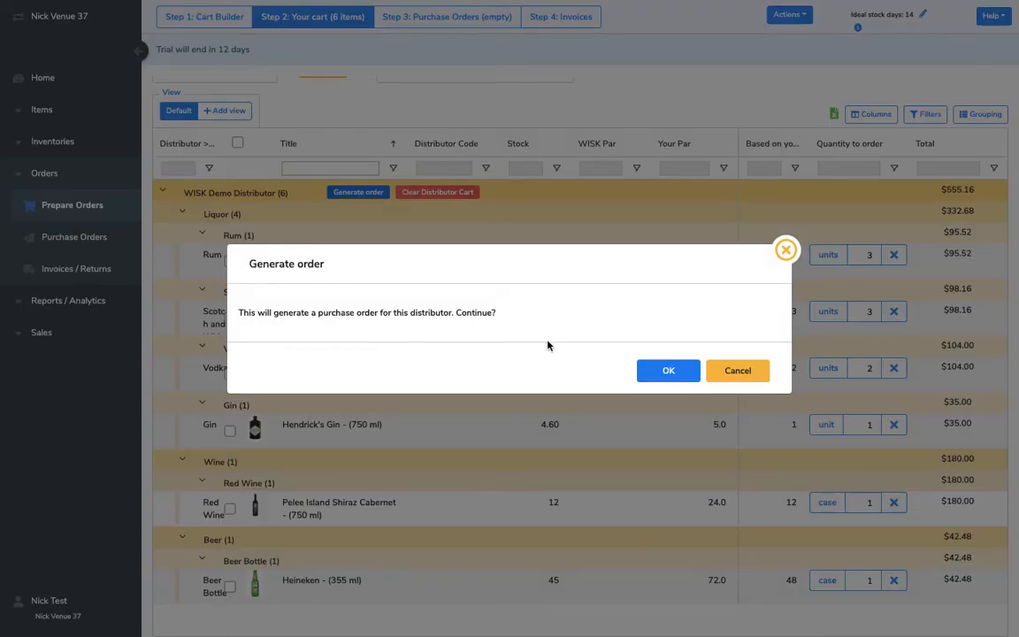
{"action": "left_click", "coordinate": [661, 372]}
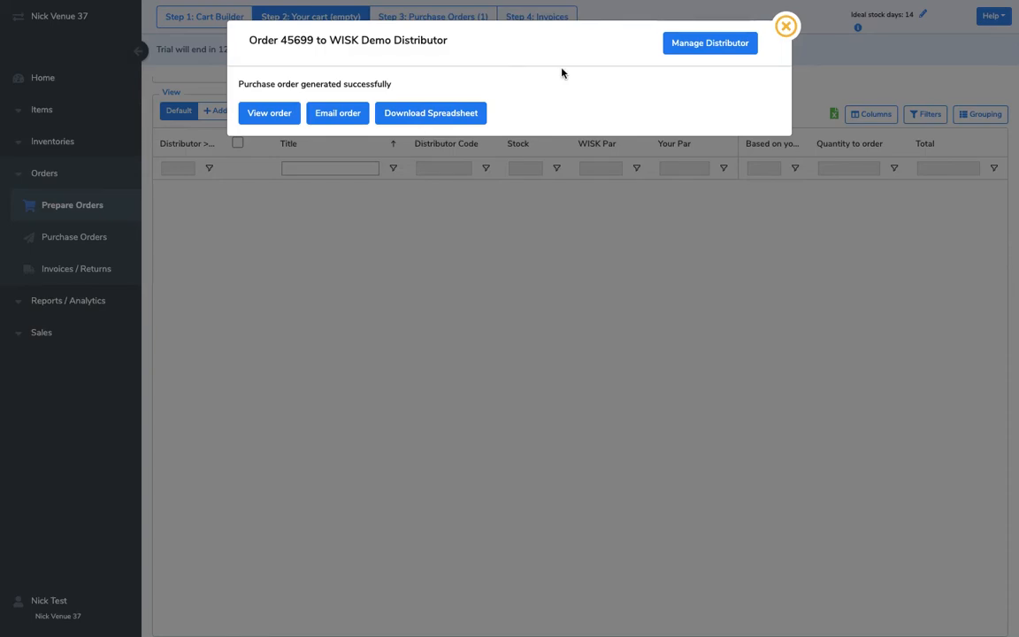
{"action": "left_click", "coordinate": [334, 117]}
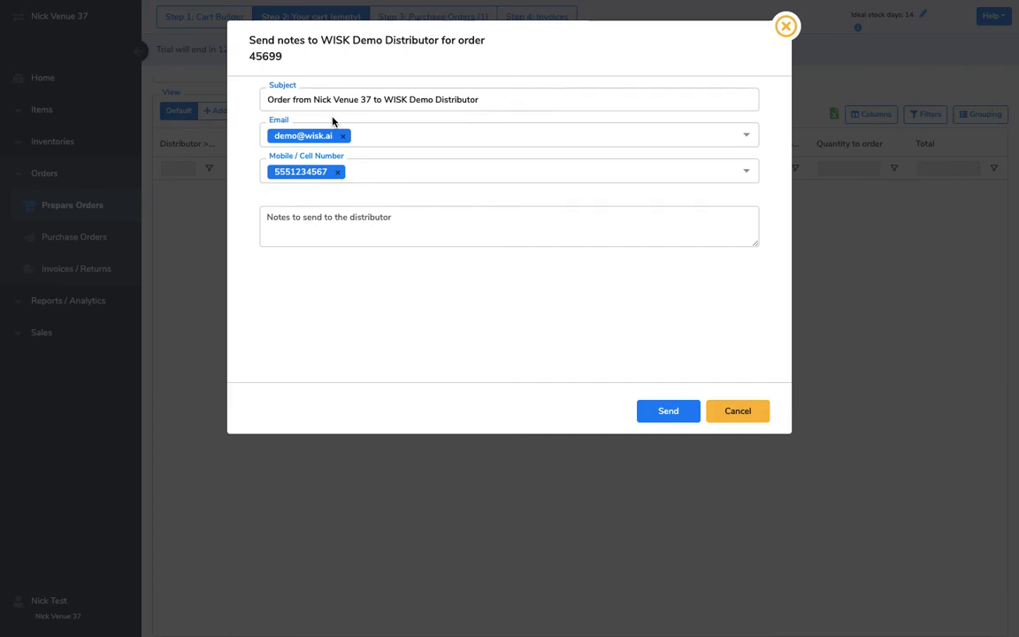
{"action": "left_click", "coordinate": [430, 142]}
{"action": "left_click", "coordinate": [387, 195]}
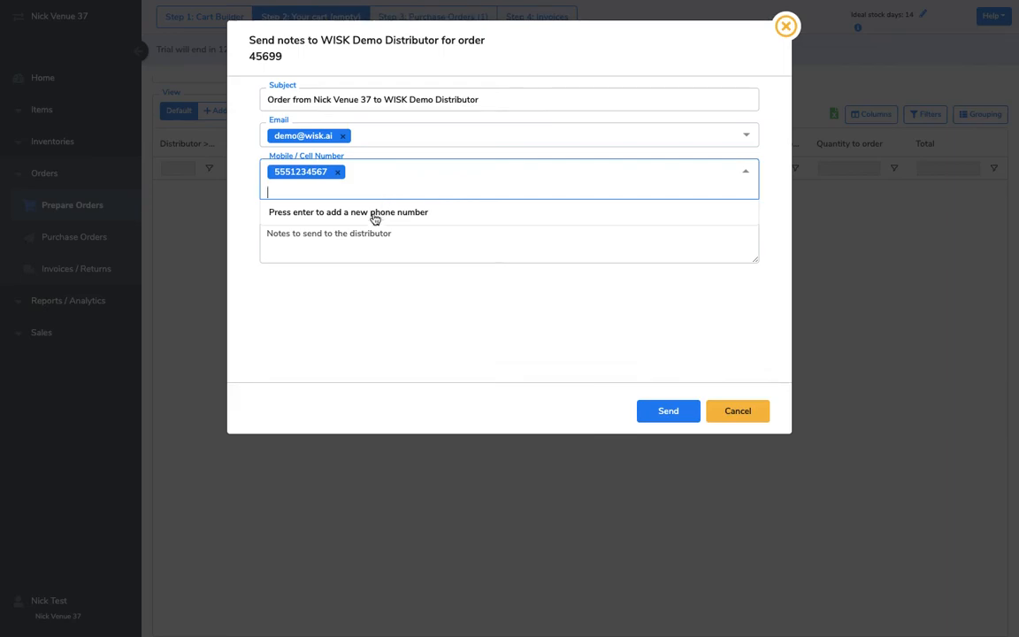
{"action": "left_click", "coordinate": [353, 239]}
{"action": "type", "text": "P"}
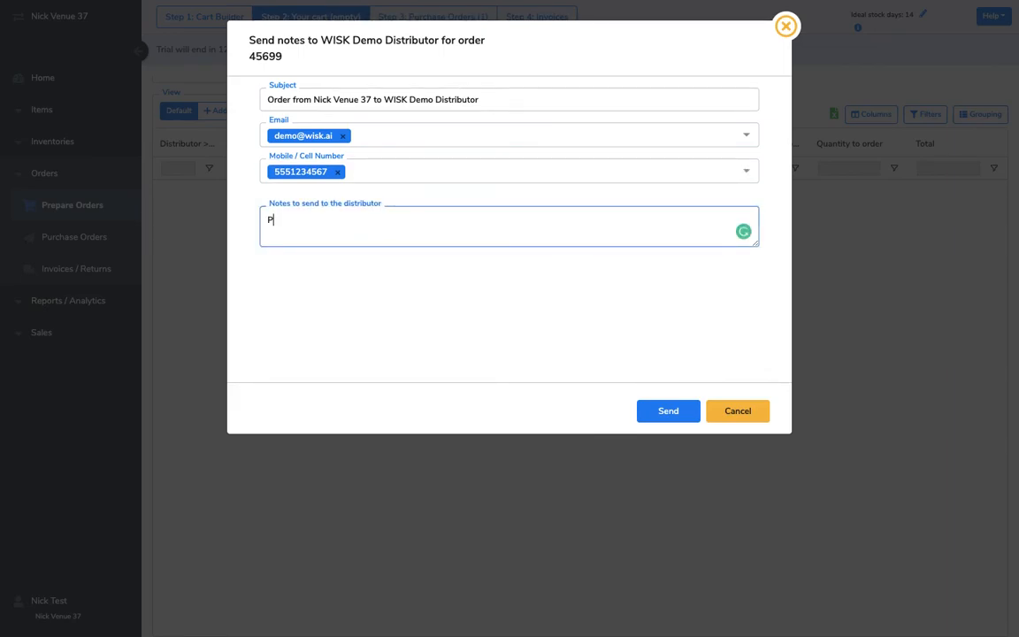
{"action": "type", "text": "lease deliver by Friday"}
{"action": "left_click", "coordinate": [668, 411]}
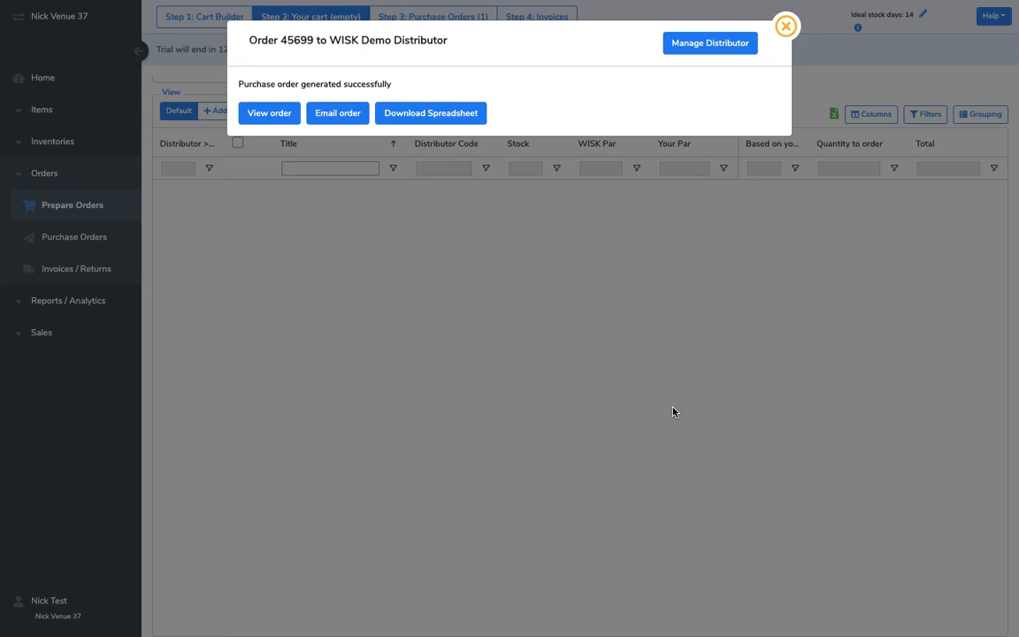
Close the order summary, go to the purchase orders list and expand the 2020 group
{"action": "left_click", "coordinate": [785, 23]}
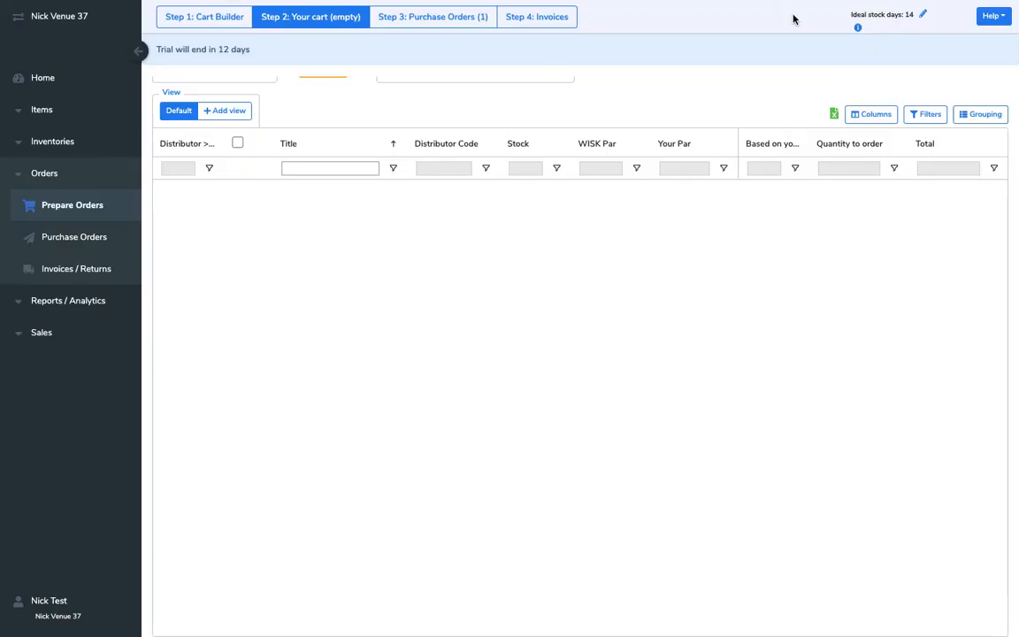
{"action": "left_click", "coordinate": [451, 24]}
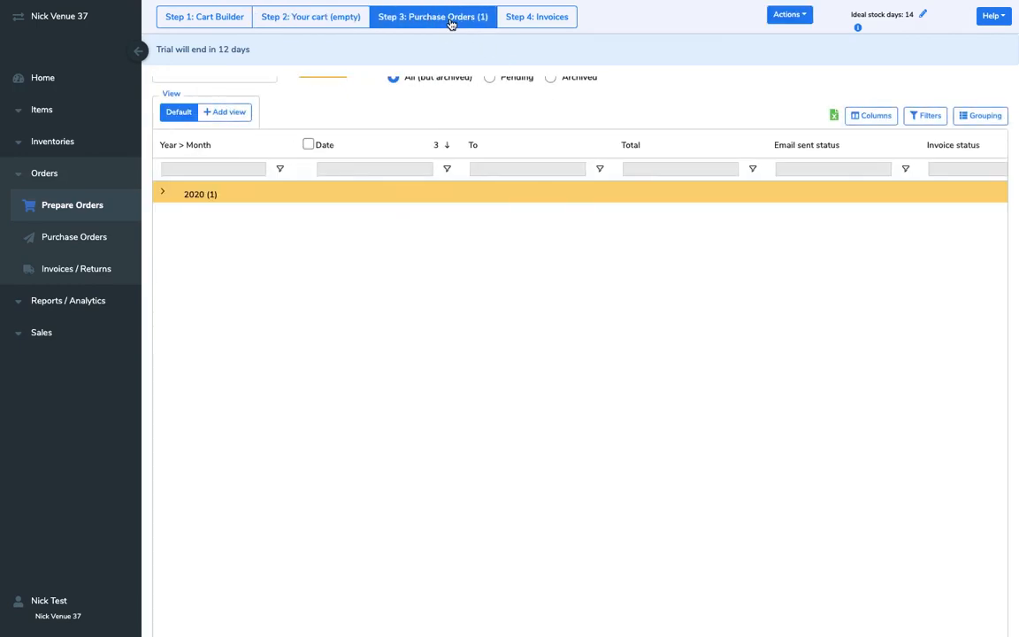
{"action": "left_click", "coordinate": [163, 192]}
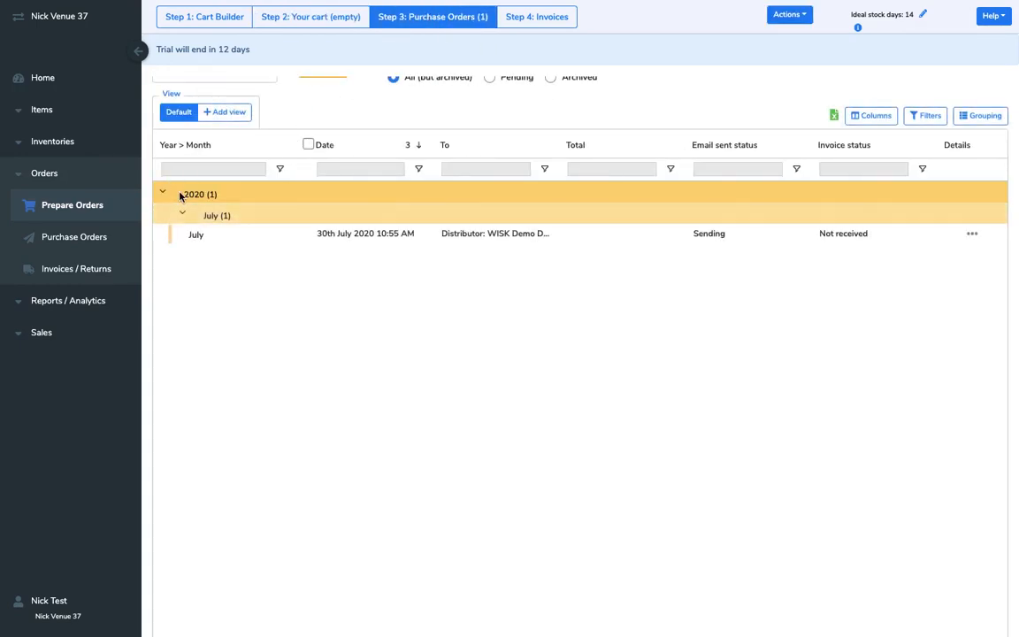